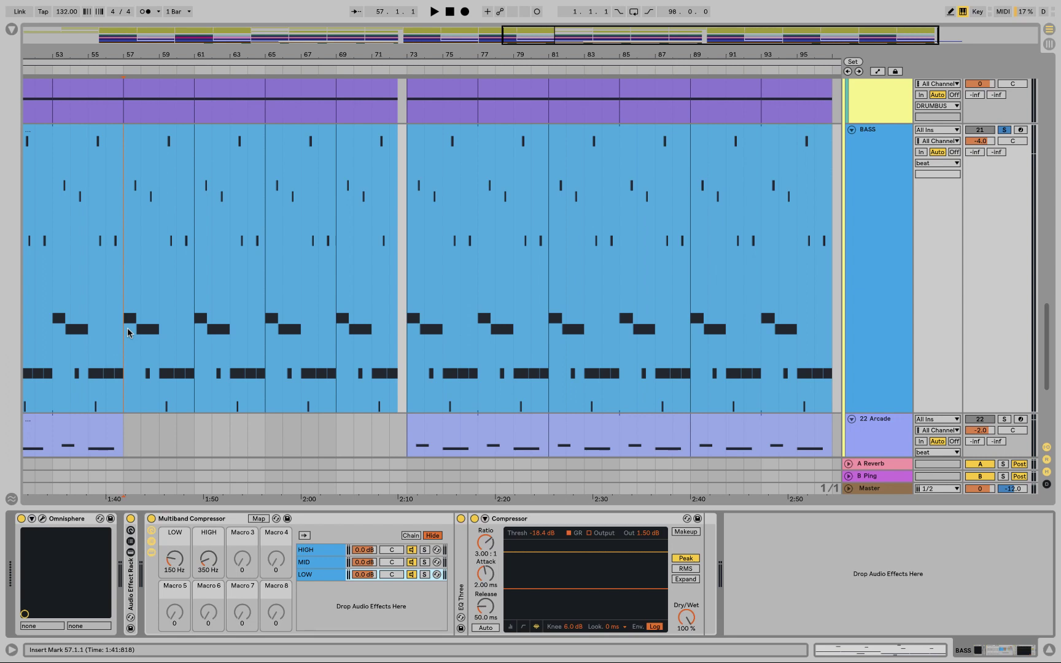
Step: Audition the bass, then place EQ Three right after the Compressor on the BASS track
key(space)
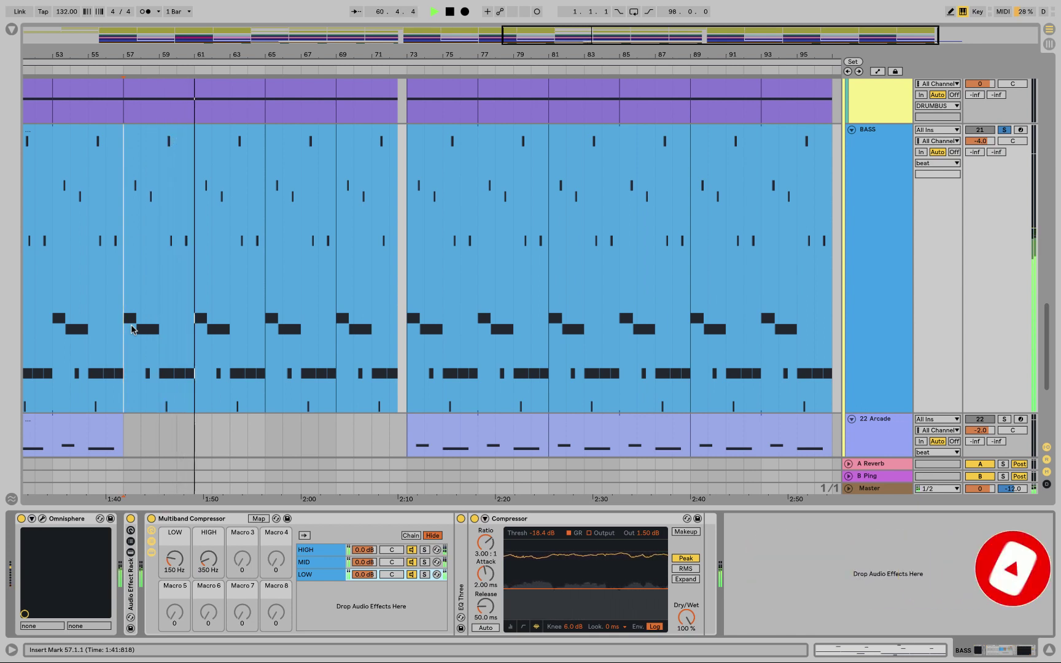
key(space)
key(super+alt+b)
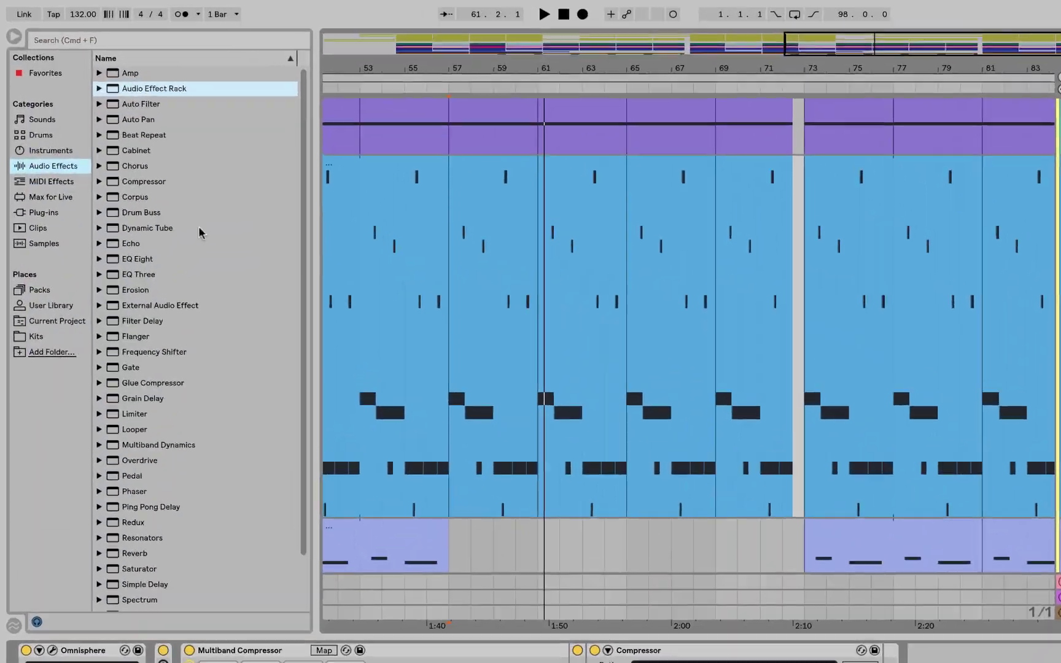
drag(141, 274, 958, 660)
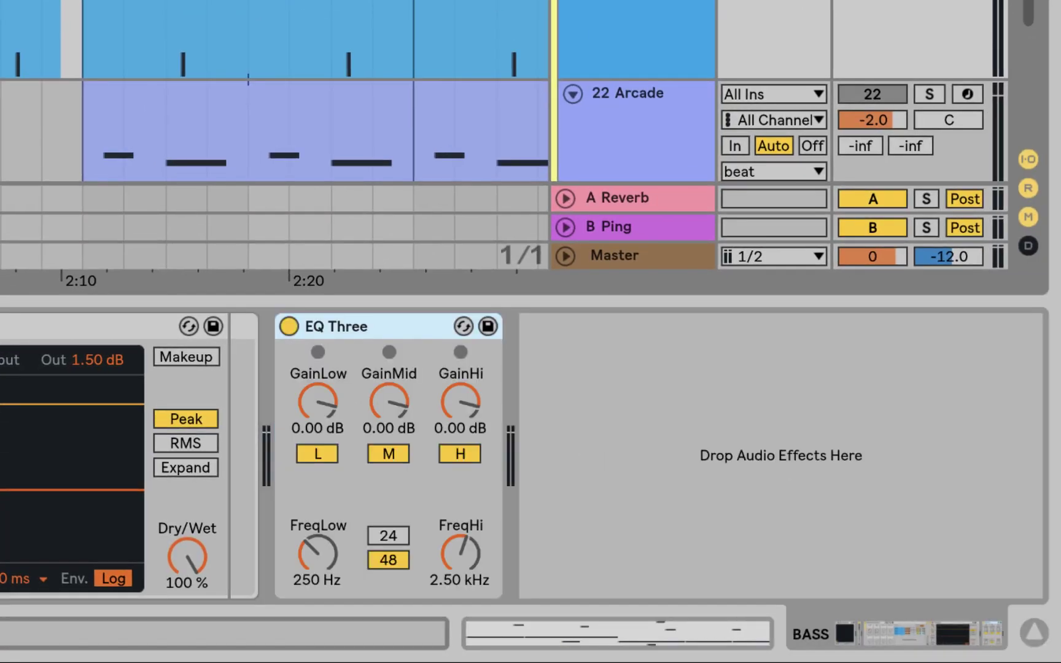
scroll(276, 136, right, 5)
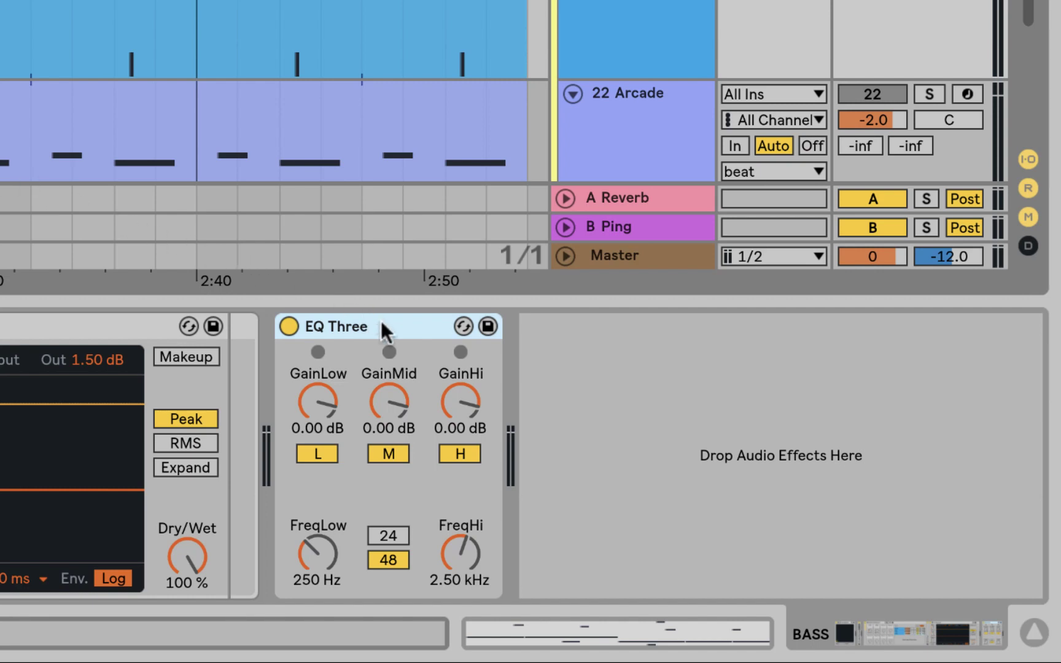
Step: Group EQ Three into an Audio Effect Rack and duplicate its chain into two
key(super+g)
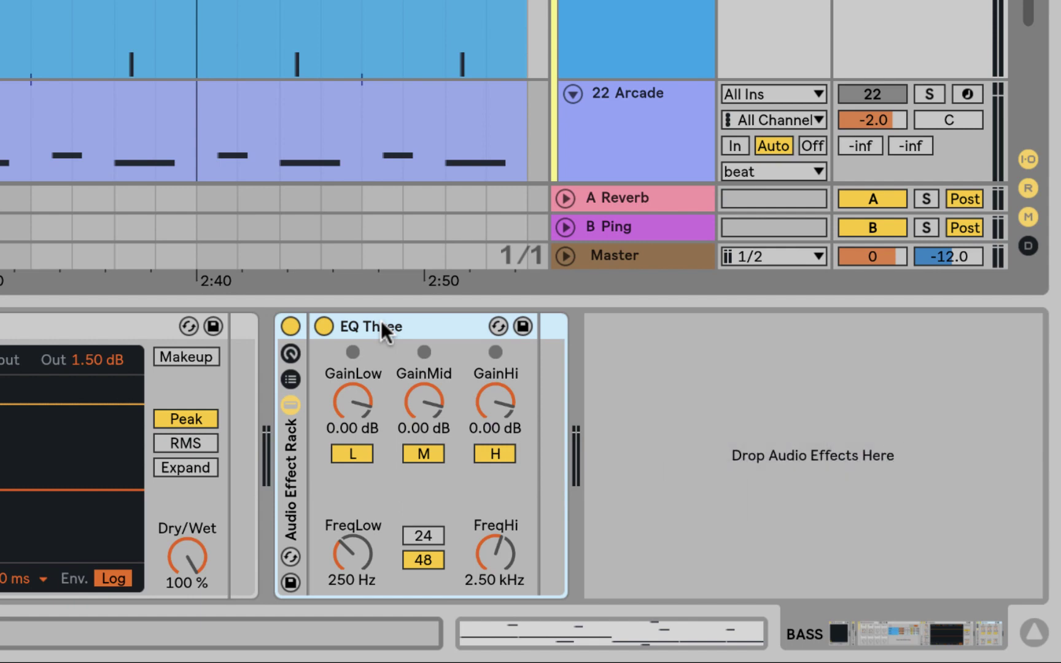
click(290, 379)
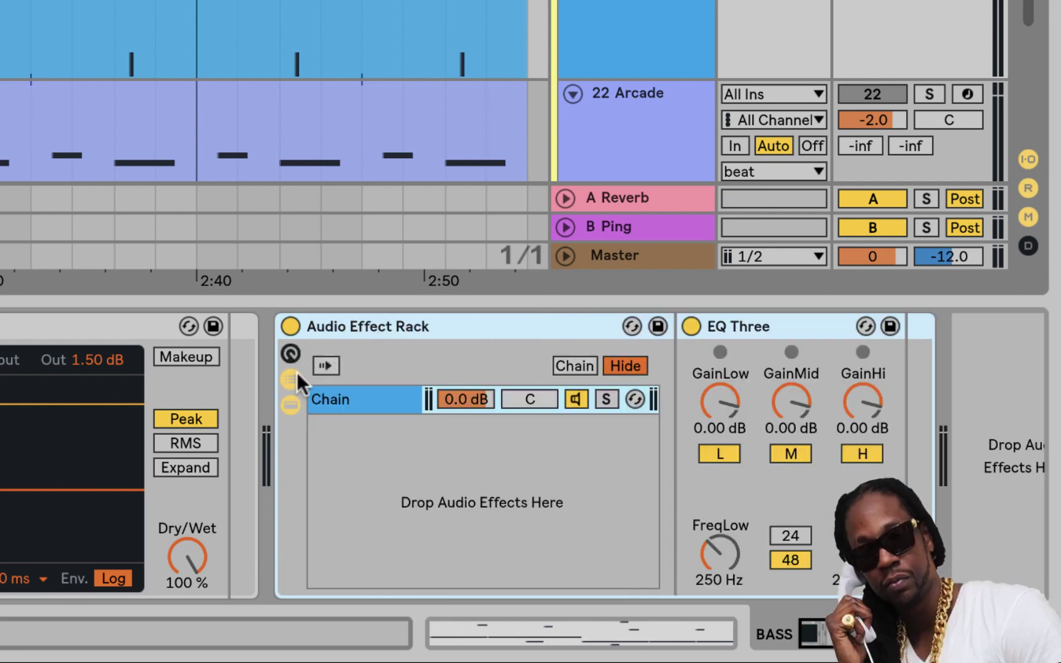
click(352, 399)
key(super+d)
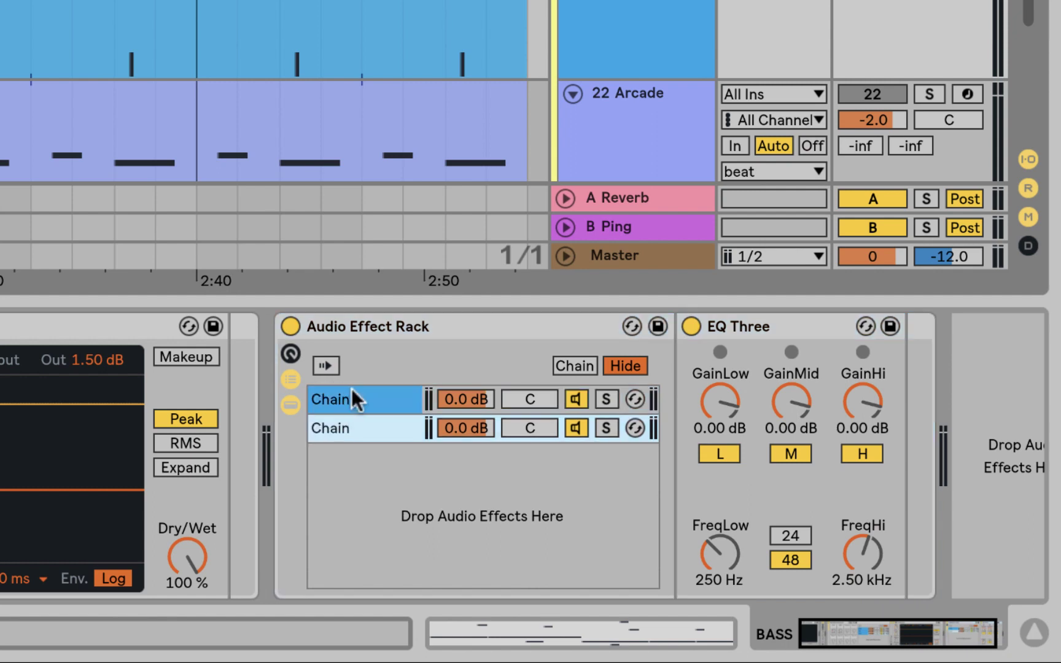
Step: Rename the two rack chains HIGH and LOW
key(super+r)
text(HIGH)
key(super+r)
text(LOW)
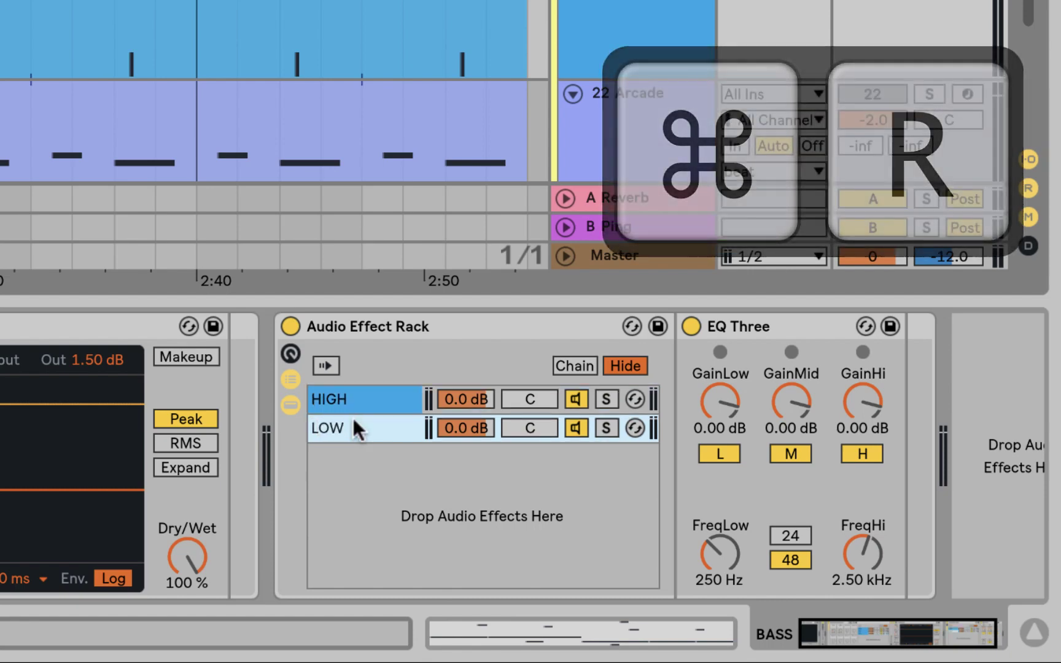
key(Return)
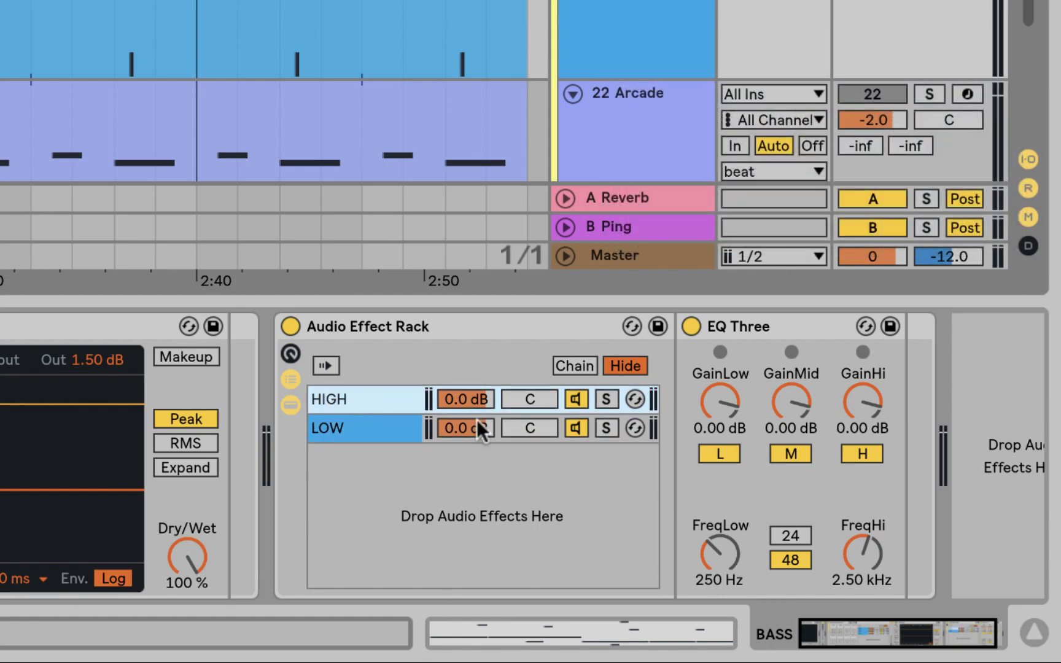
Step: Turn off L in HIGH's EQ Three and turn off M and H in LOW's
click(720, 454)
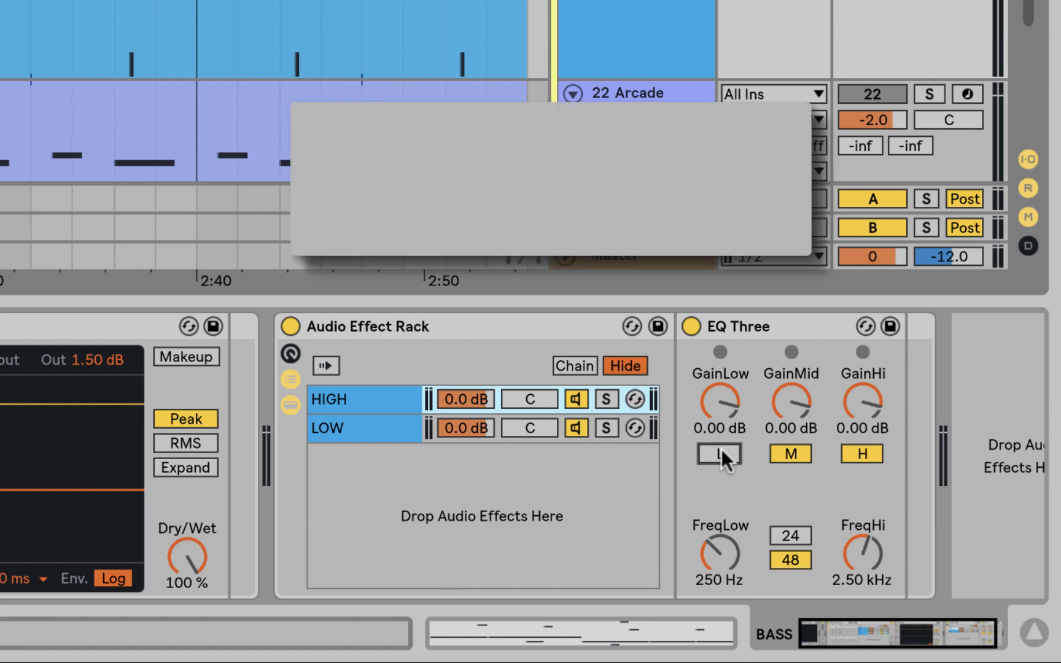
super+click(400, 430)
click(783, 458)
click(846, 452)
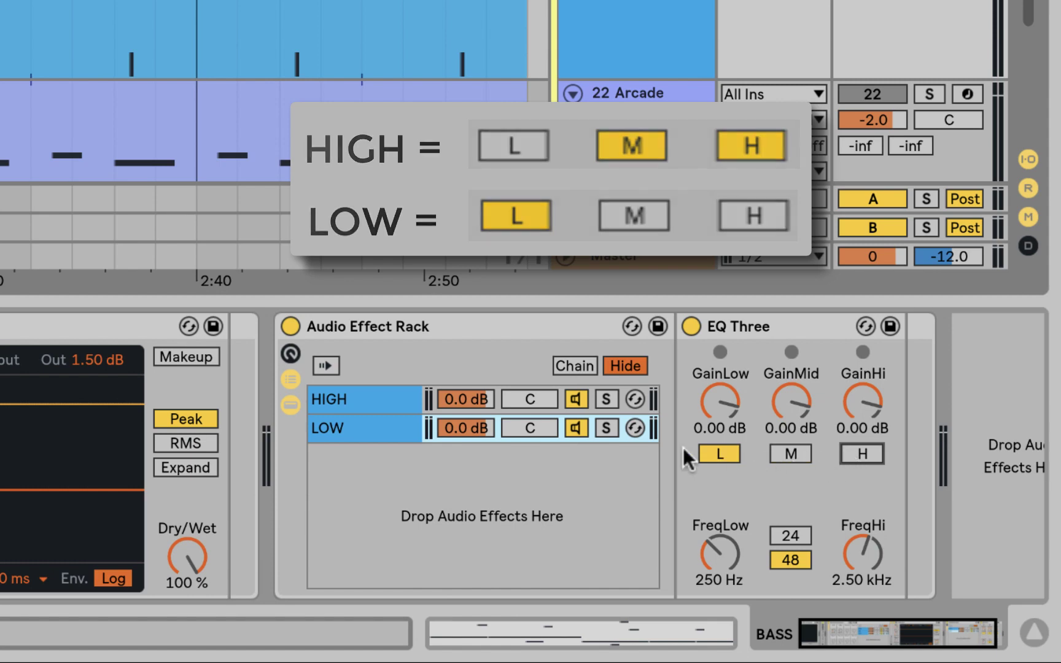
Step: Solo the LOW chain and set its EQ Three FreqLow to 220 Hz
click(608, 427)
key(space)
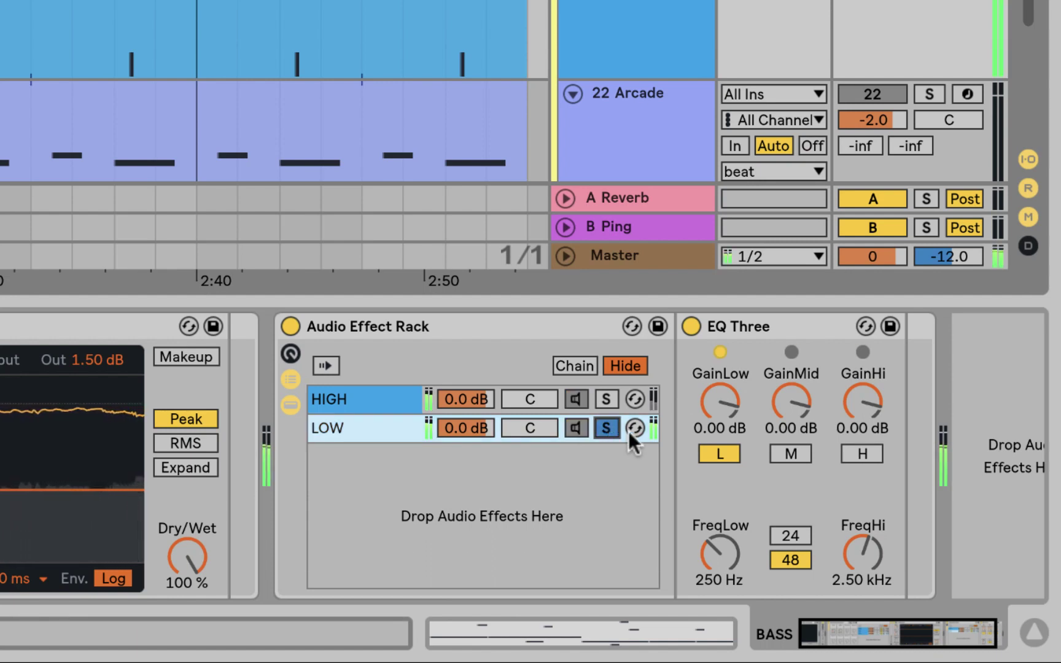
mouse_move(724, 542)
mouse_down()
mouse_move(724, 553)
mouse_move(727, 542)
mouse_up()
text(220)
key(Return)
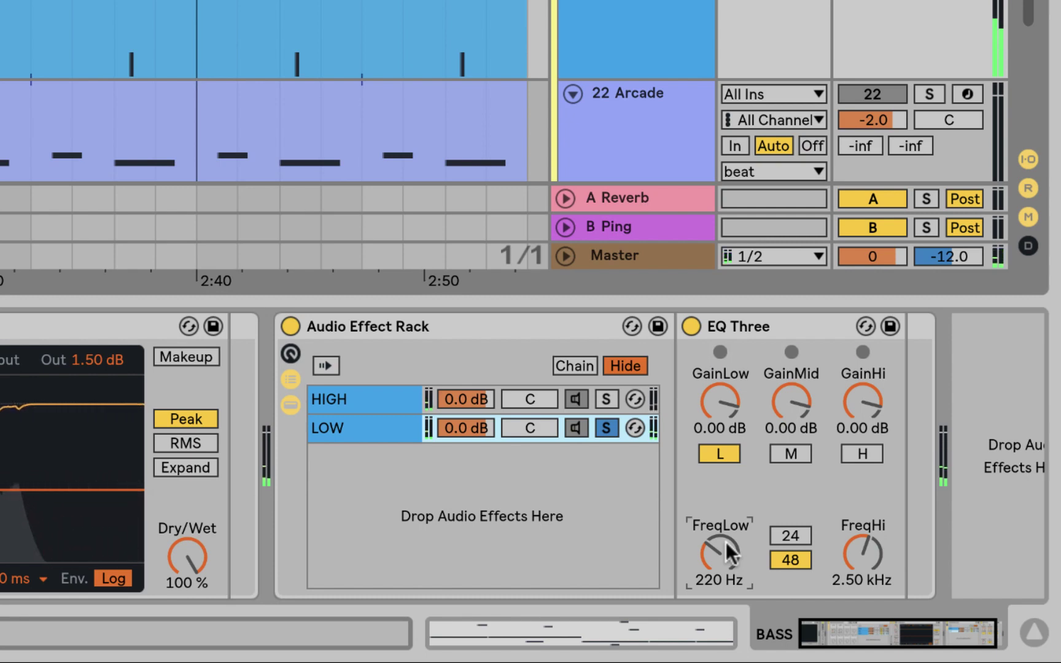
Step: Copy the 220 Hz FreqLow value to the sibling EQ and solo HIGH instead of LOW
right_click(729, 551)
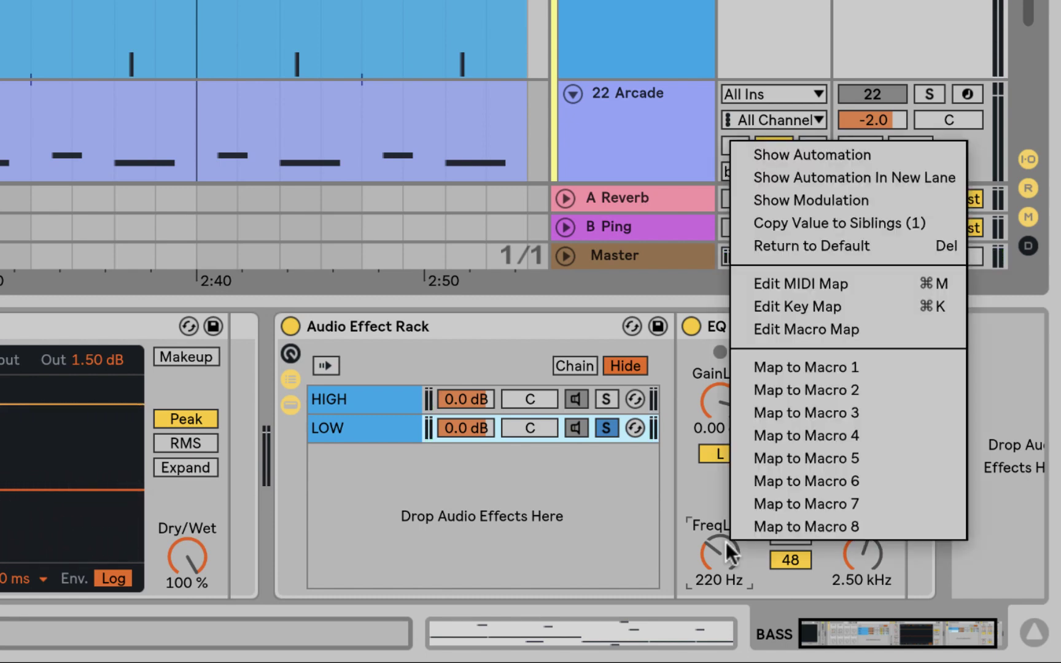
click(834, 222)
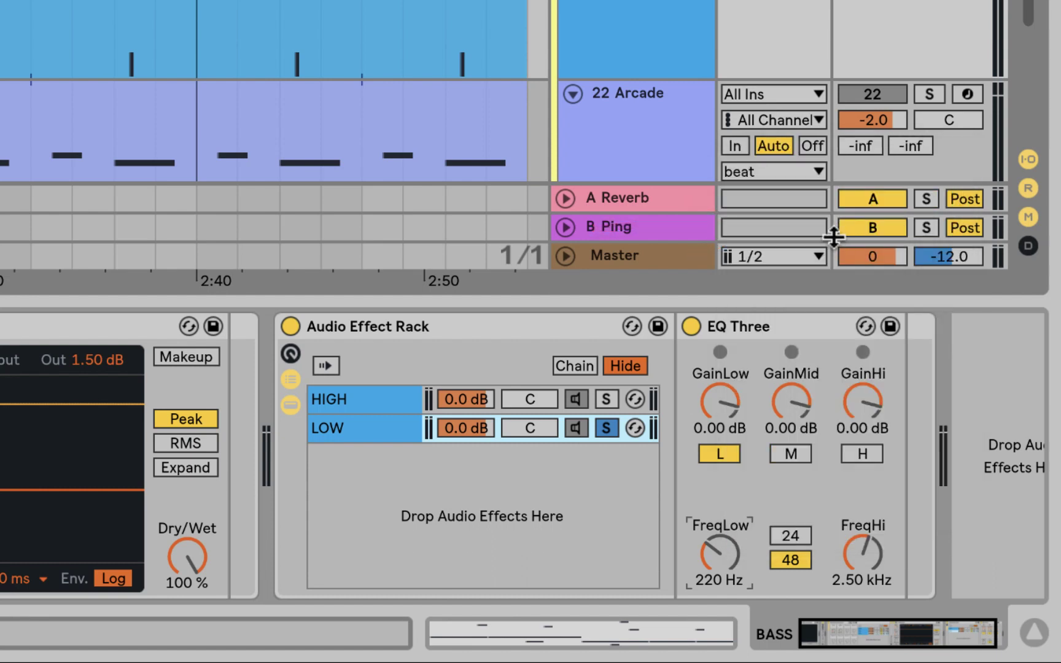
click(607, 399)
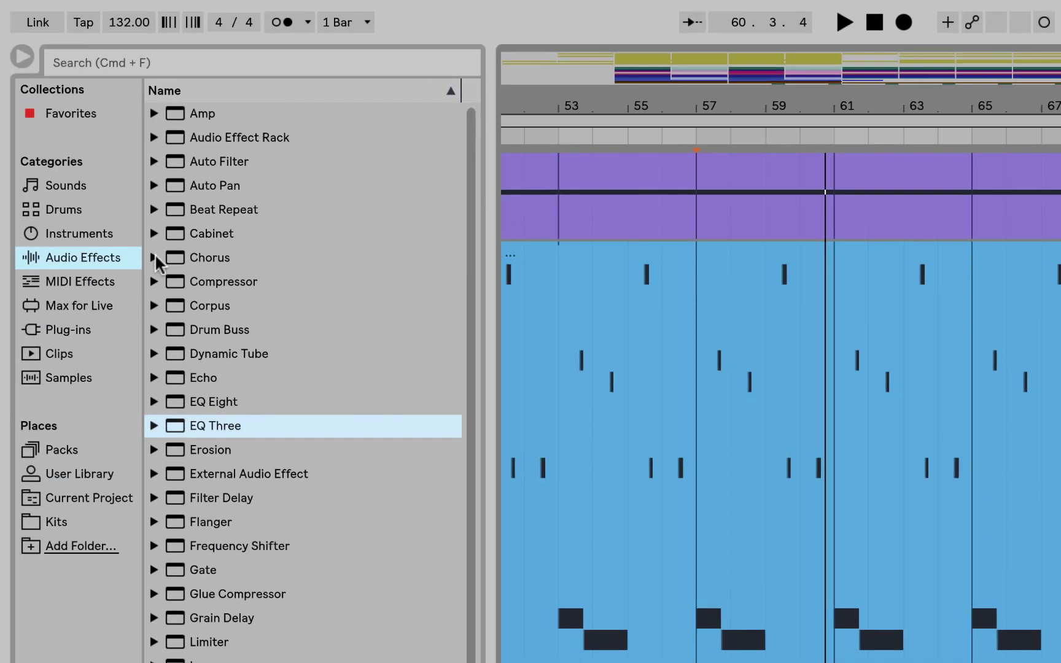
Step: Add a Chorus preset, then a Reverb, after HIGH's EQ Three
click(153, 257)
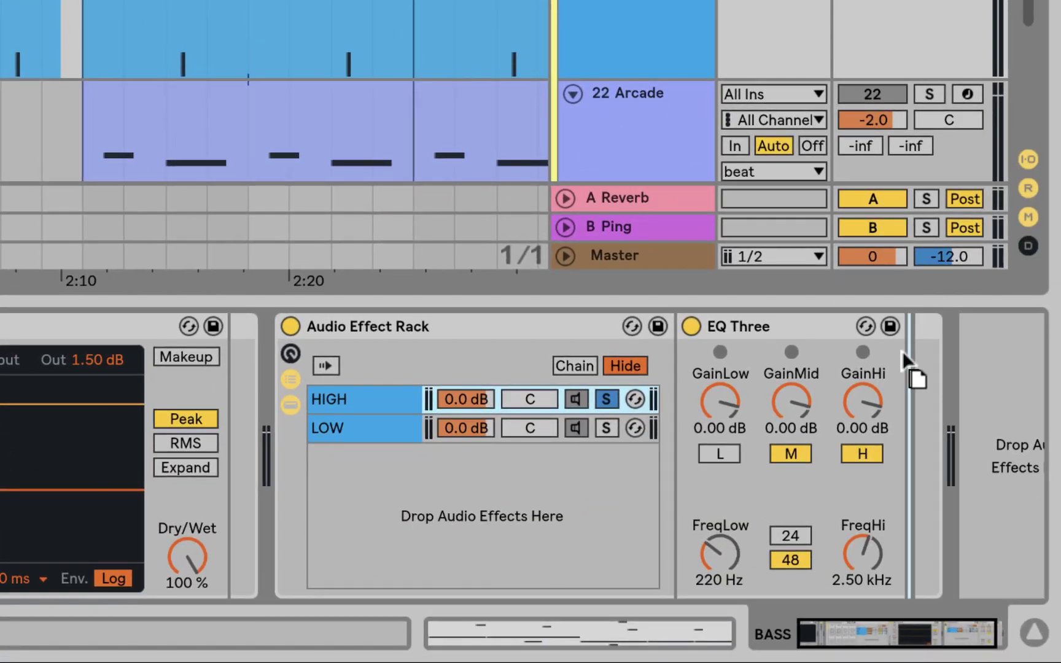
drag(902, 351, 909, 344)
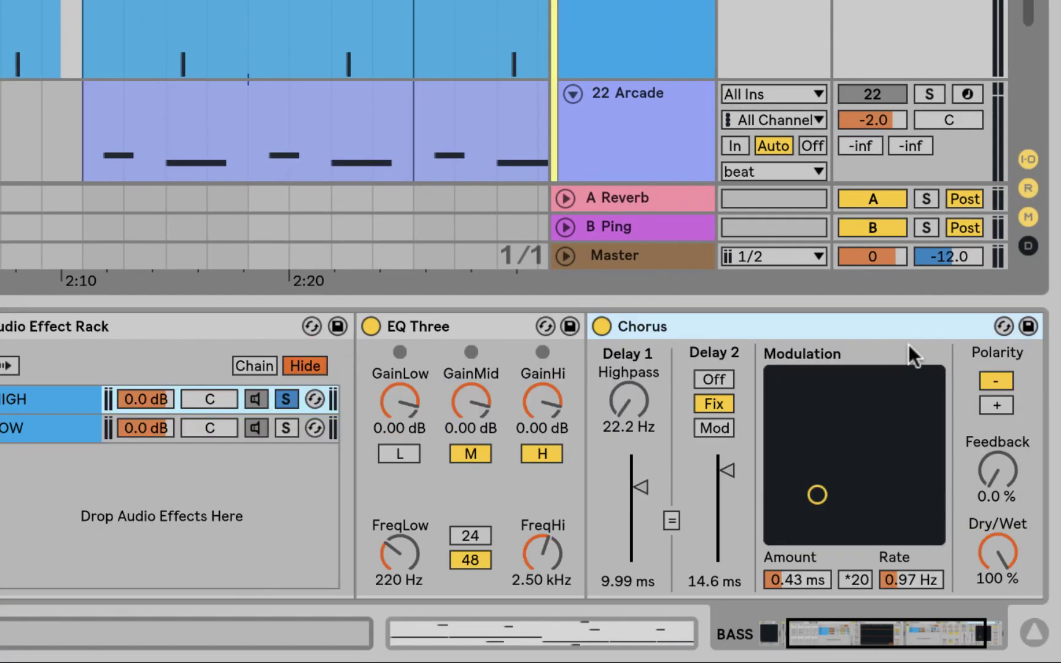
click(912, 623)
click(993, 548)
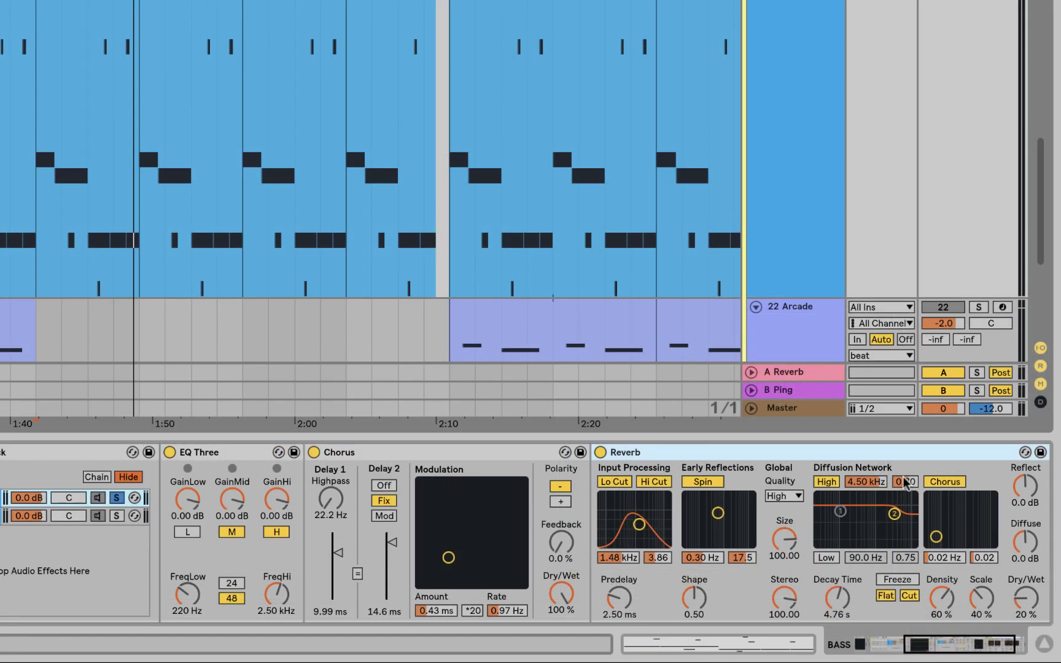
drag(965, 643, 976, 641)
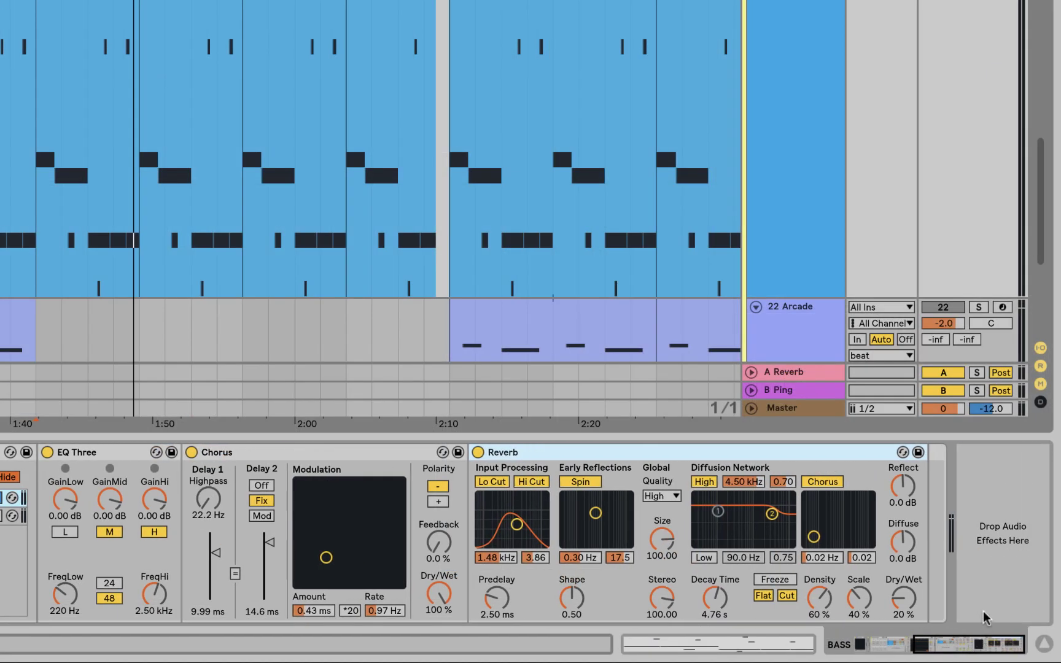
click(989, 584)
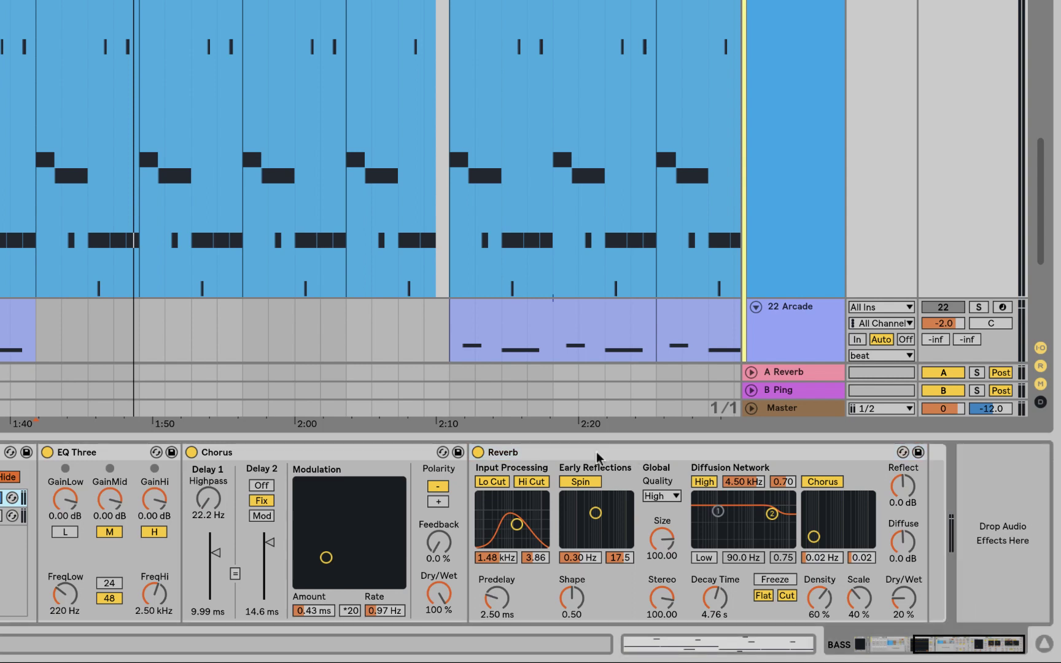
Step: Set the Reverb's input filter to 508 Hz, Q 6.17, and Dry/Wet to 26%
drag(597, 457, 982, 498)
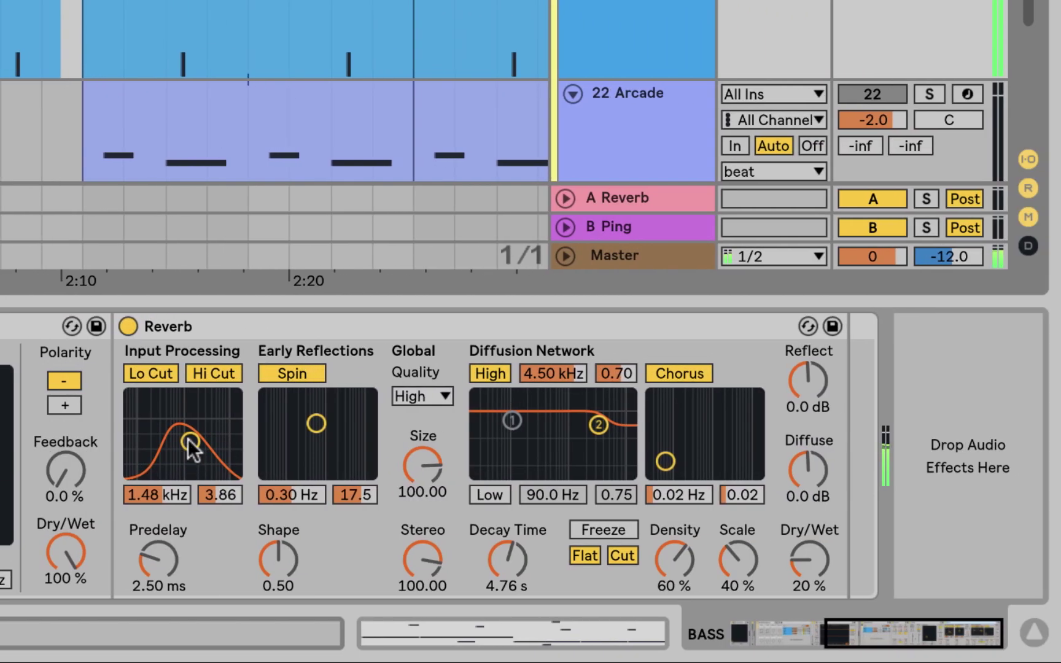
drag(190, 441, 172, 422)
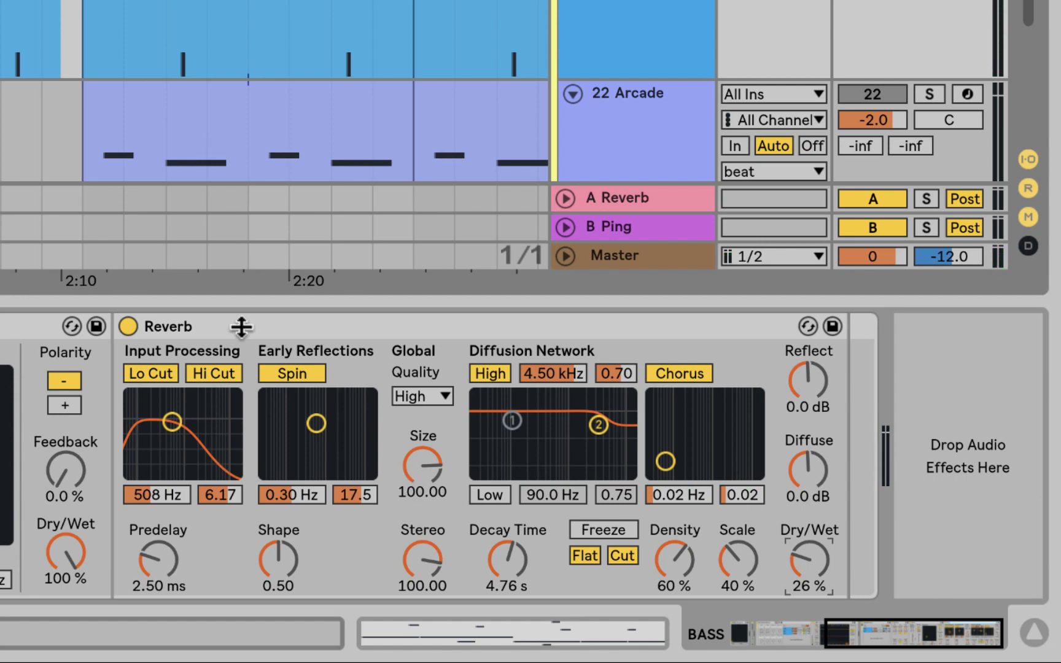
Step: Place a Utility after the Reverb and set its gain to 2.4 dB
drag(472, 407, 968, 455)
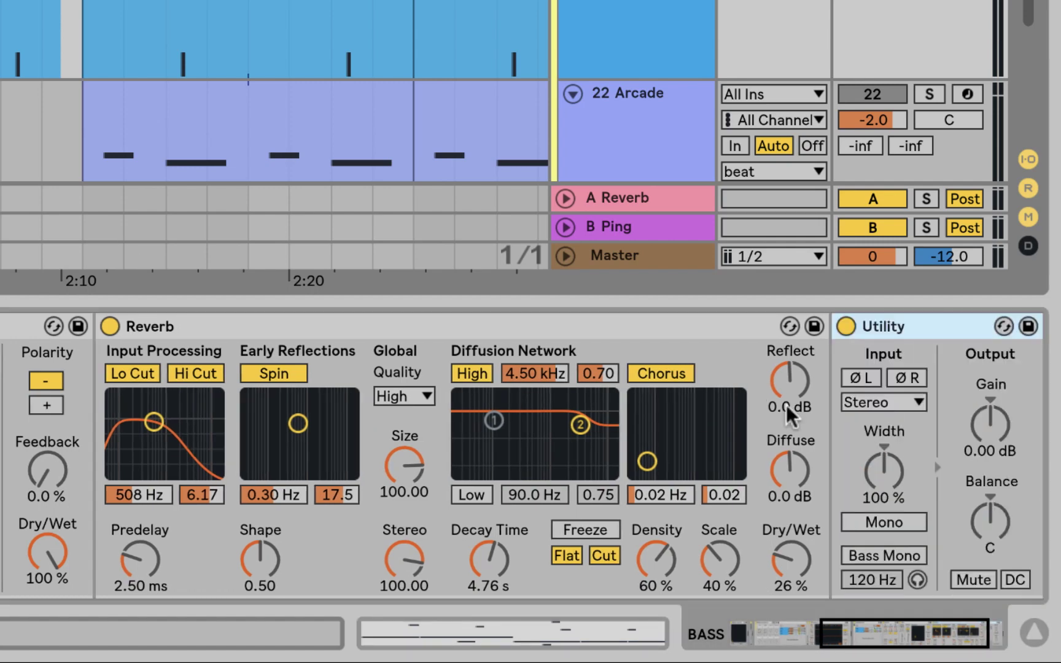
text(2.4)
key(Return)
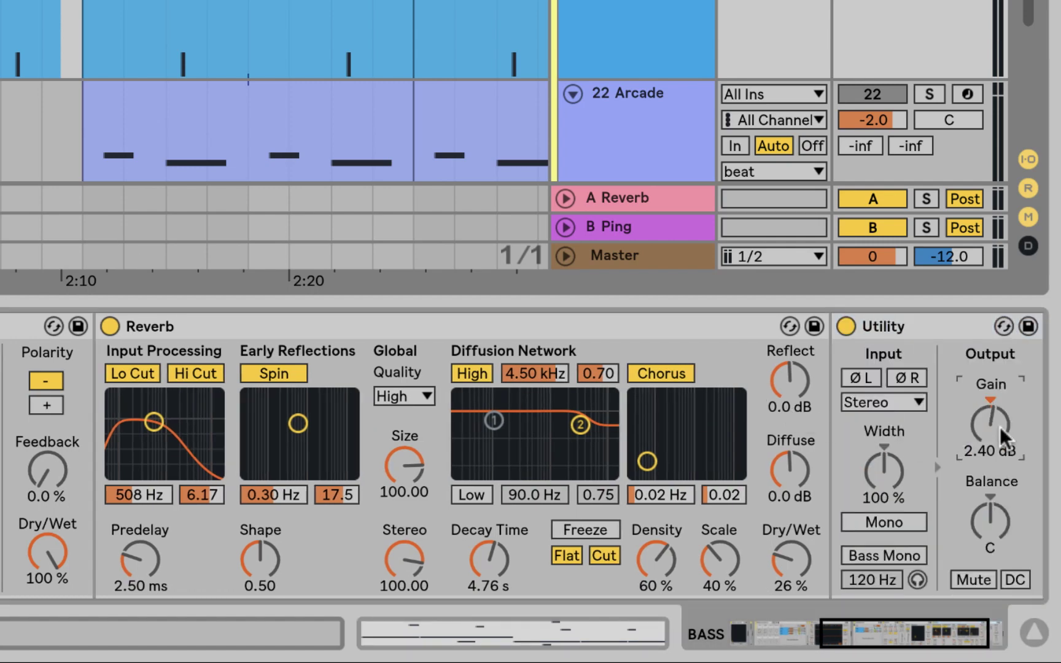